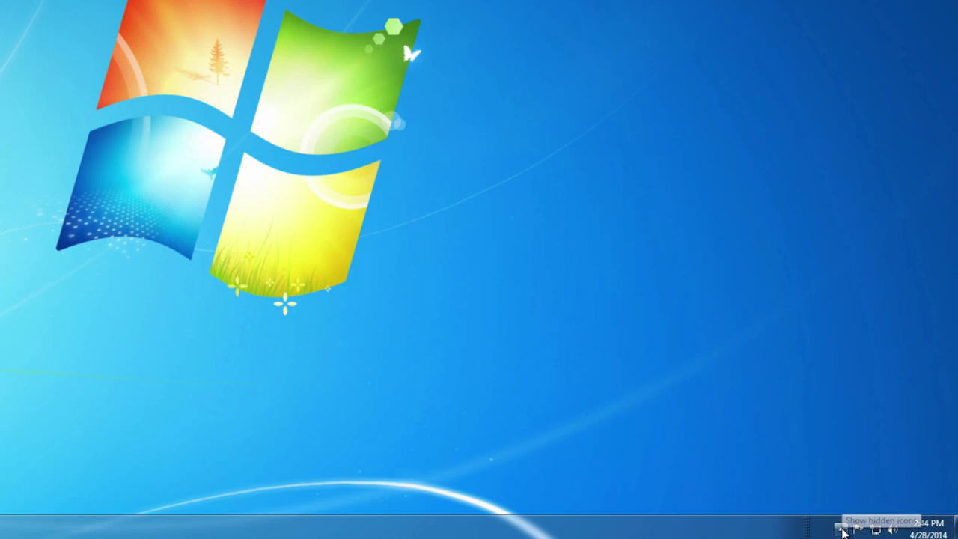
Open the ComicBase Sidekick main window from its icon in the system tray's hidden icons.
click(841, 529)
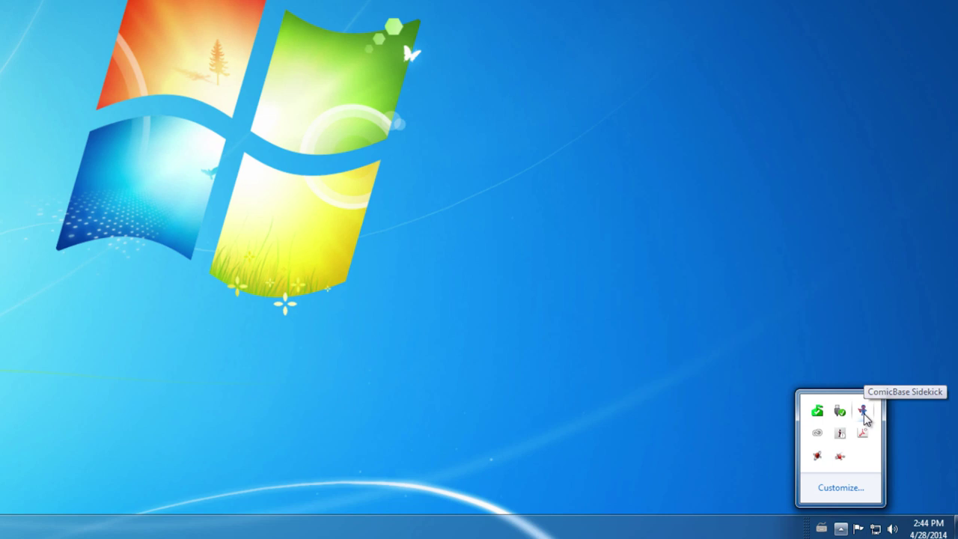
right_click(864, 414)
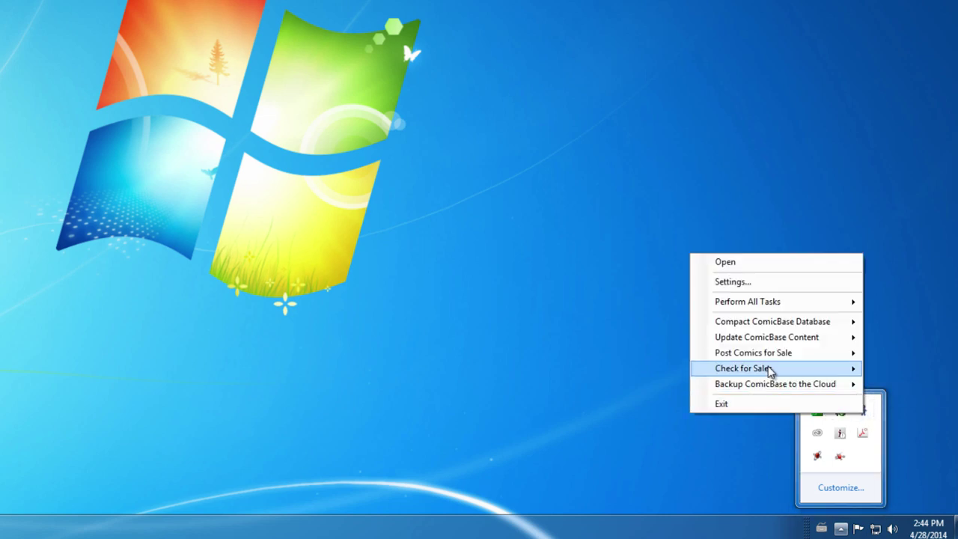
click(764, 265)
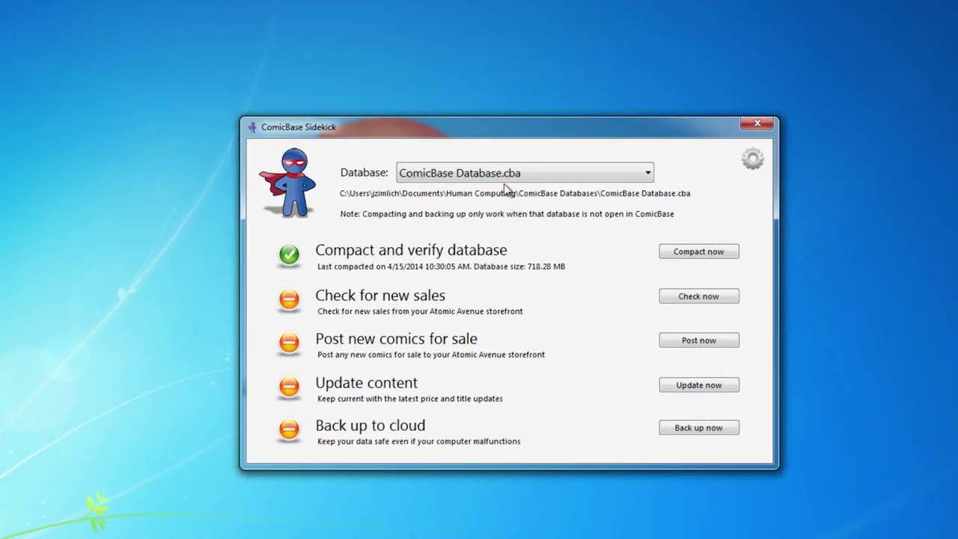
Choose Pete's Inventory Database.cba from the Database dropdown.
click(527, 180)
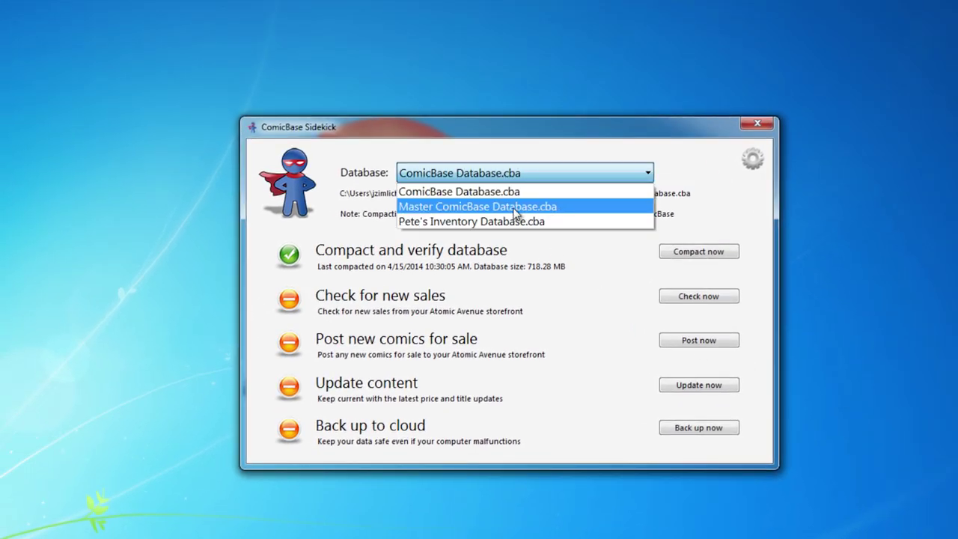
click(512, 219)
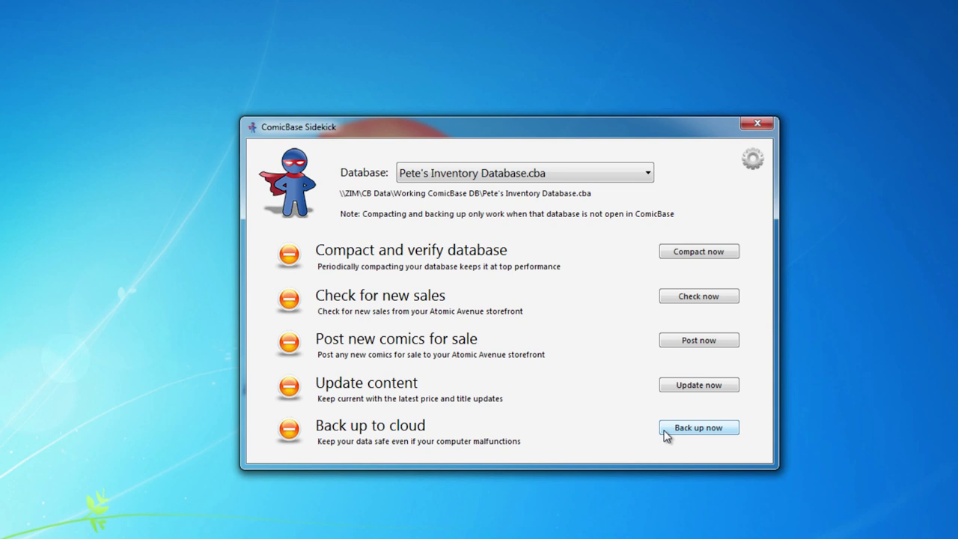
click(751, 161)
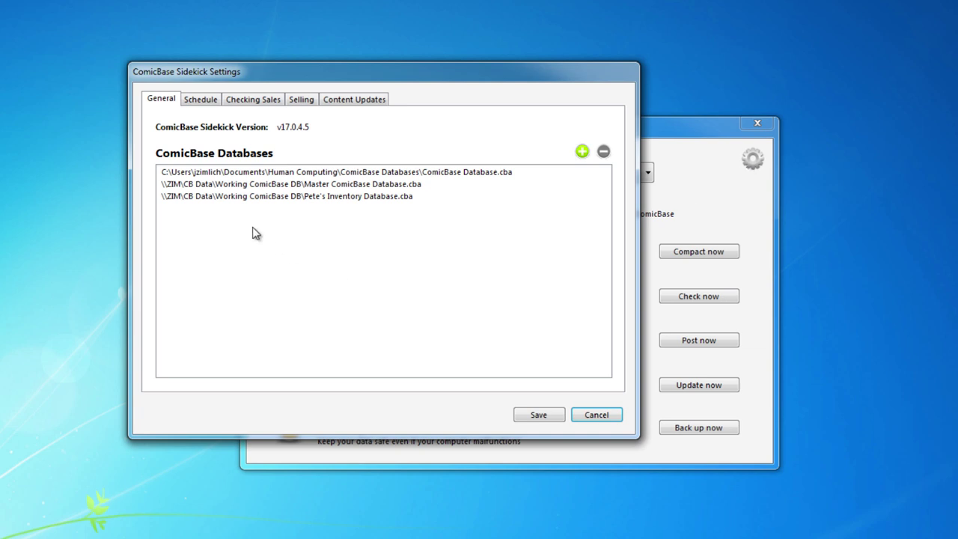
On the Schedule settings page, keep Compact databases set to Weekly.
click(209, 104)
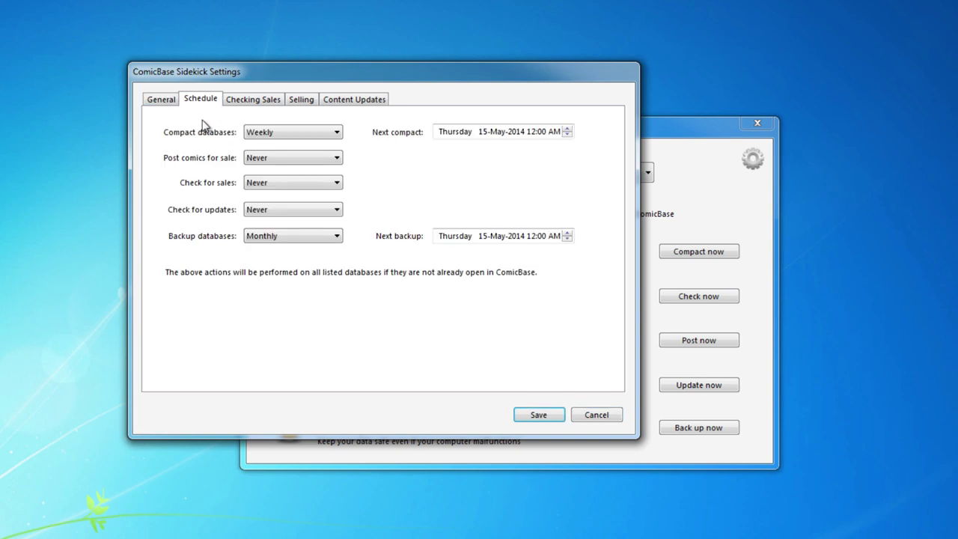
click(337, 132)
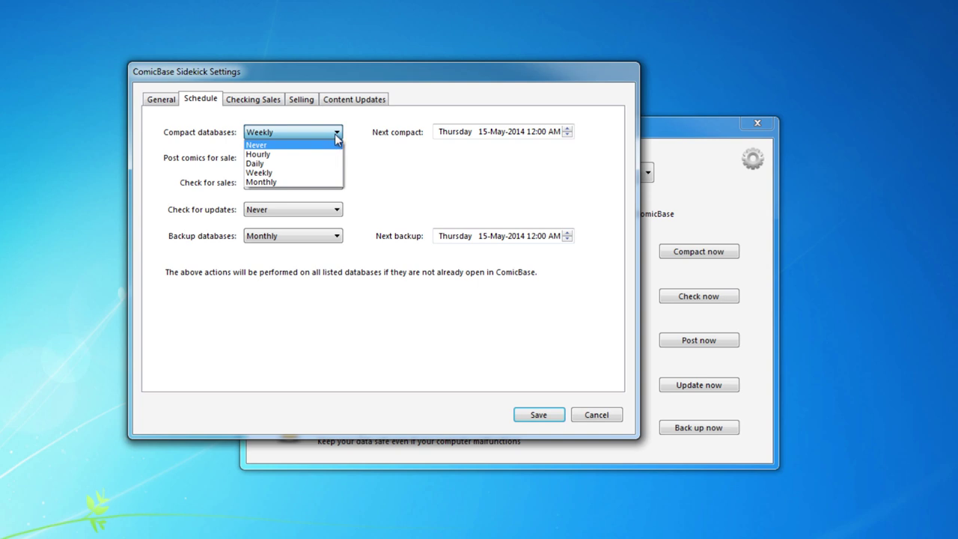
click(330, 172)
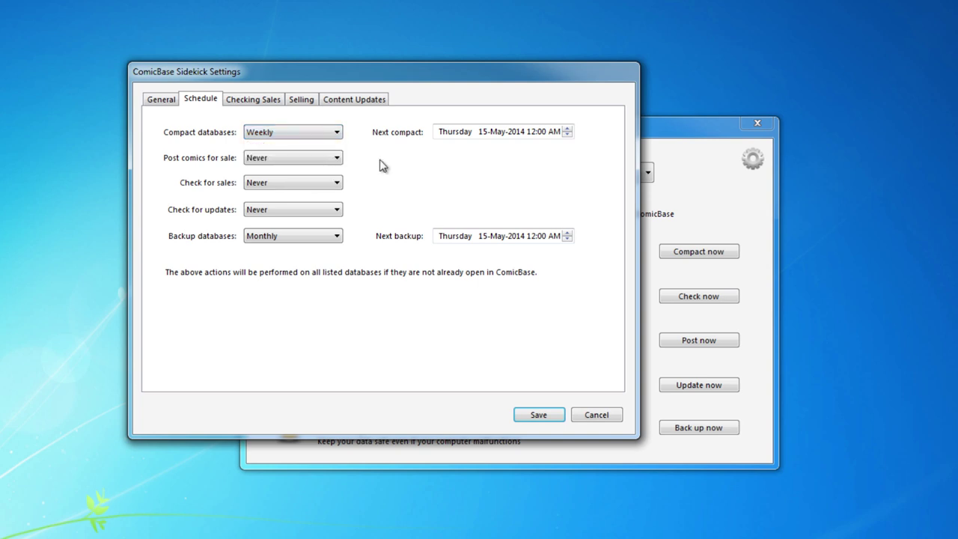